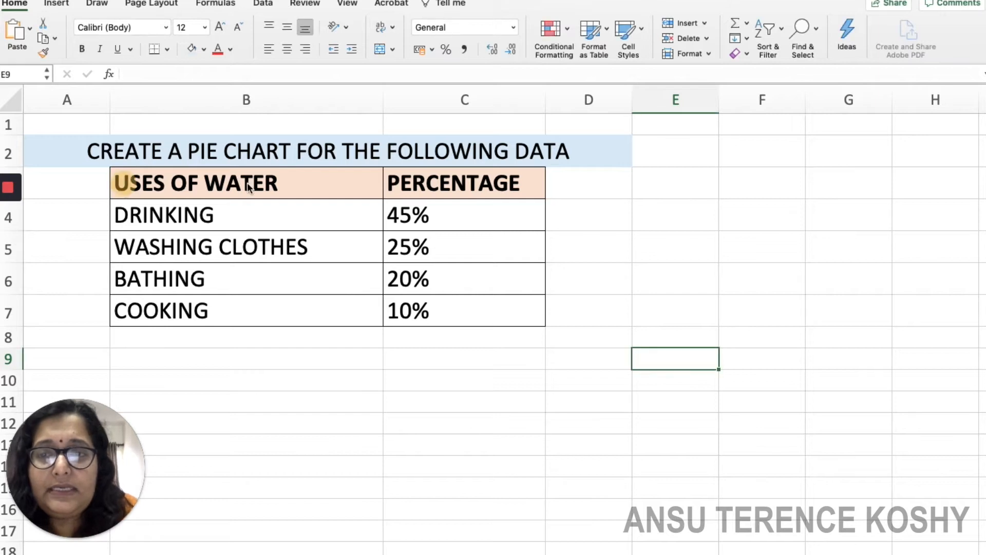
# Insert a 2-D pie chart of the uses-of-water table (B3:C7) and place it, reduced in size, beside the table.
pyautogui.moveTo(106, 184); pyautogui.dragTo(491, 311)
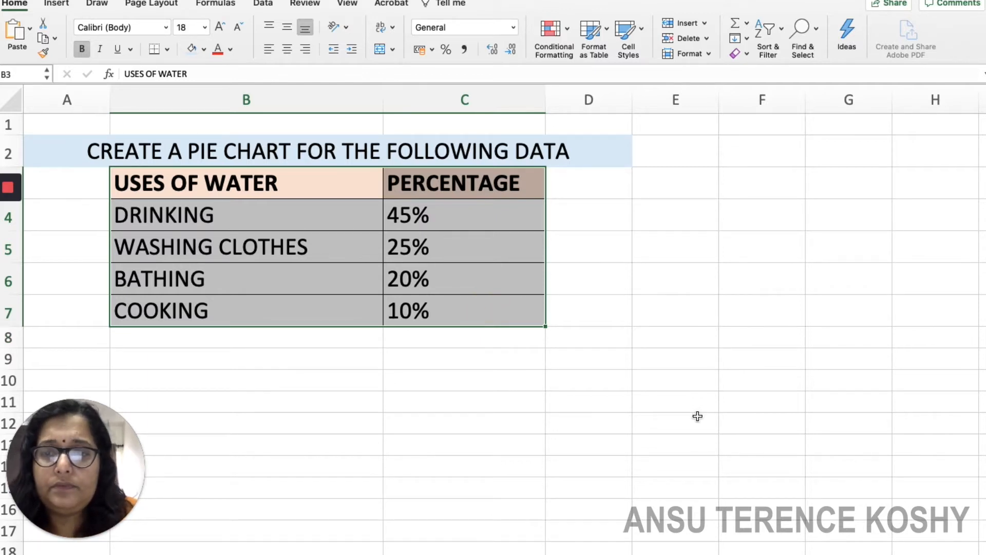
pyautogui.click(57, 4)
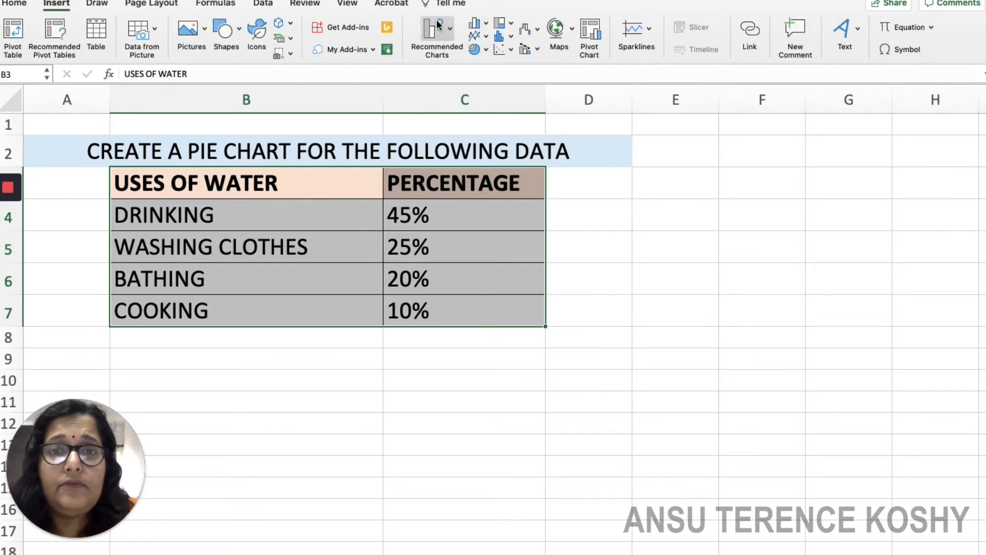
pyautogui.click(479, 47)
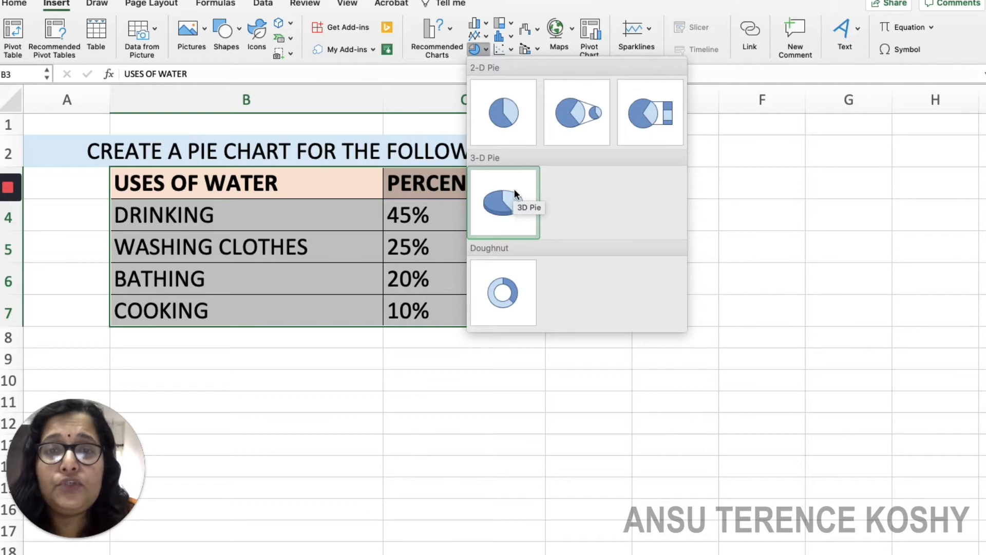
pyautogui.click(508, 132)
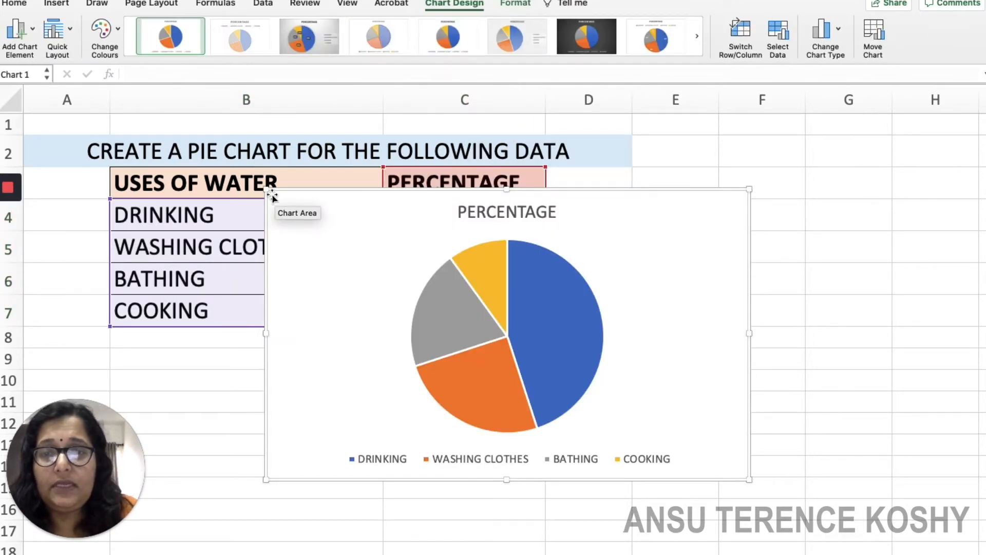
pyautogui.moveTo(272, 196); pyautogui.dragTo(481, 280)
pyautogui.moveTo(556, 314); pyautogui.dragTo(682, 214)
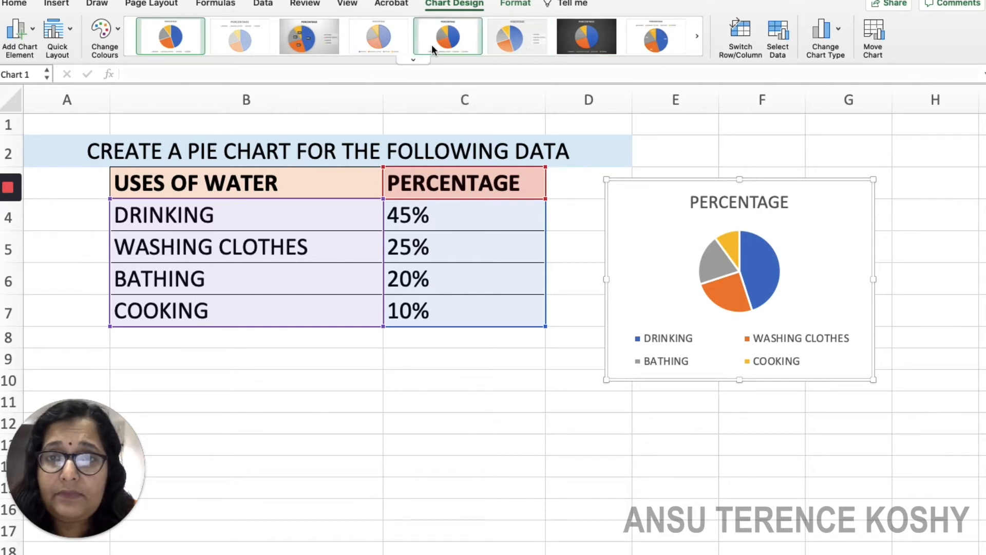
# Try the grey-gradient style on the pie chart and settle on the white style with percentage labels and the legend above the pie.
pyautogui.click(312, 38)
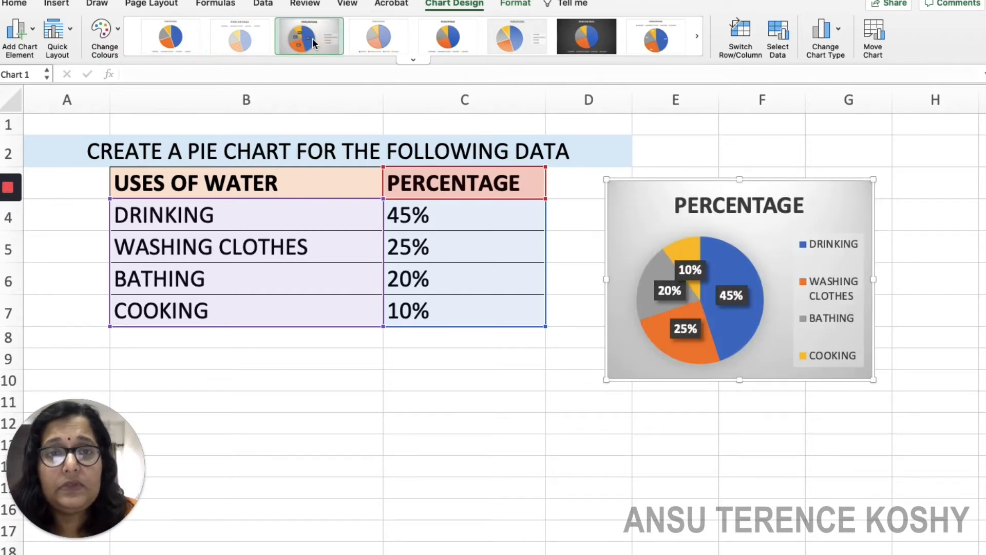
pyautogui.click(414, 59)
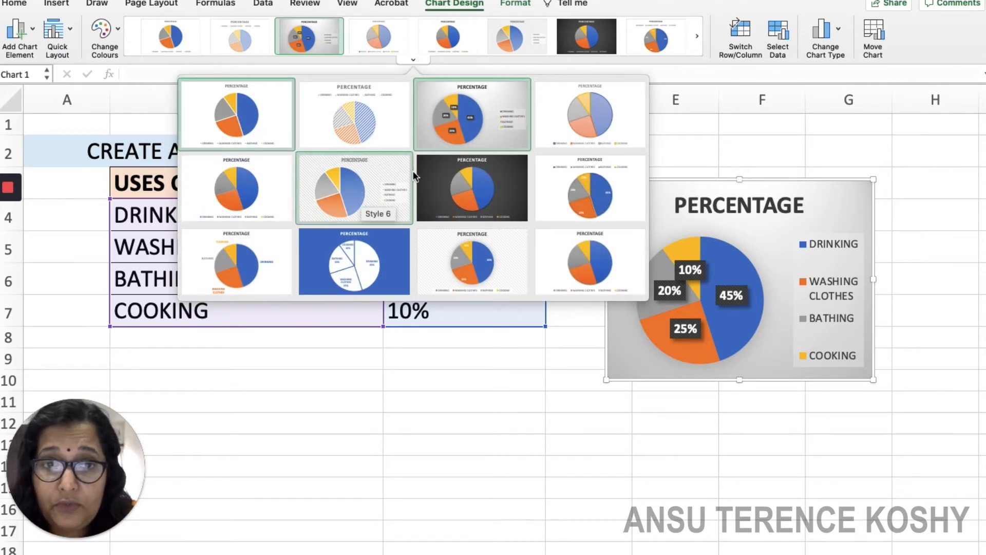
pyautogui.click(605, 189)
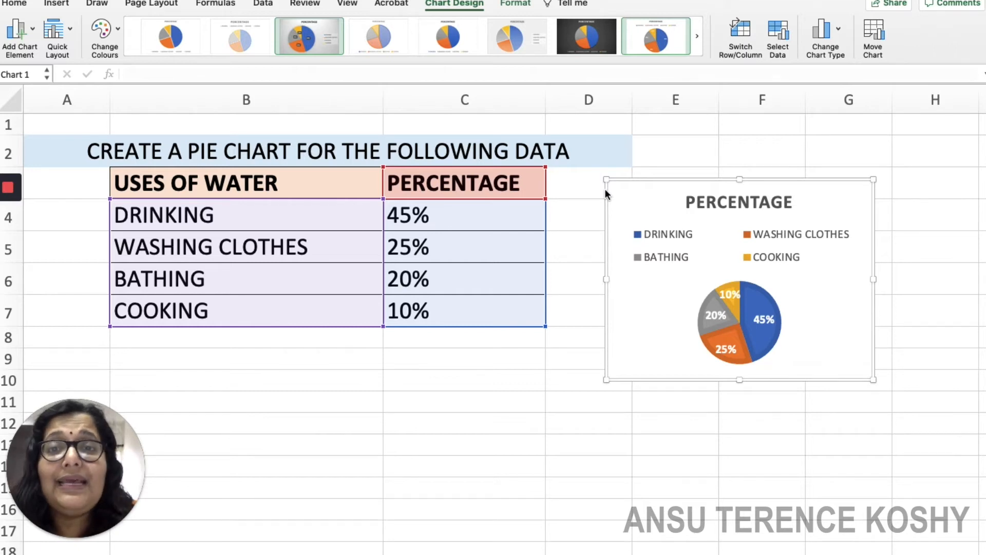
pyautogui.click(467, 375)
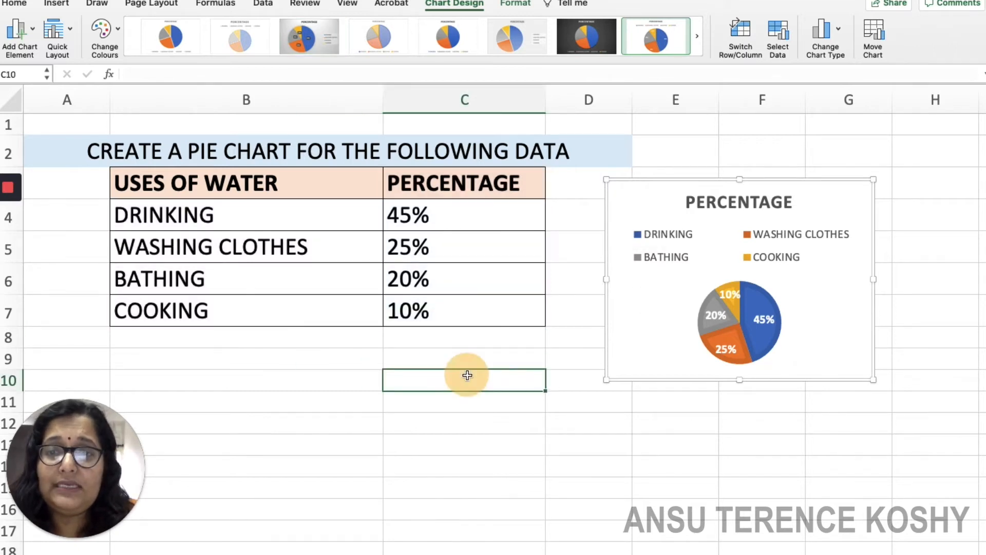
# Insert a 3-D pie chart of the same table (B3:C7) and place it, reduced in size, below the table.
pyautogui.moveTo(308, 185); pyautogui.dragTo(458, 305)
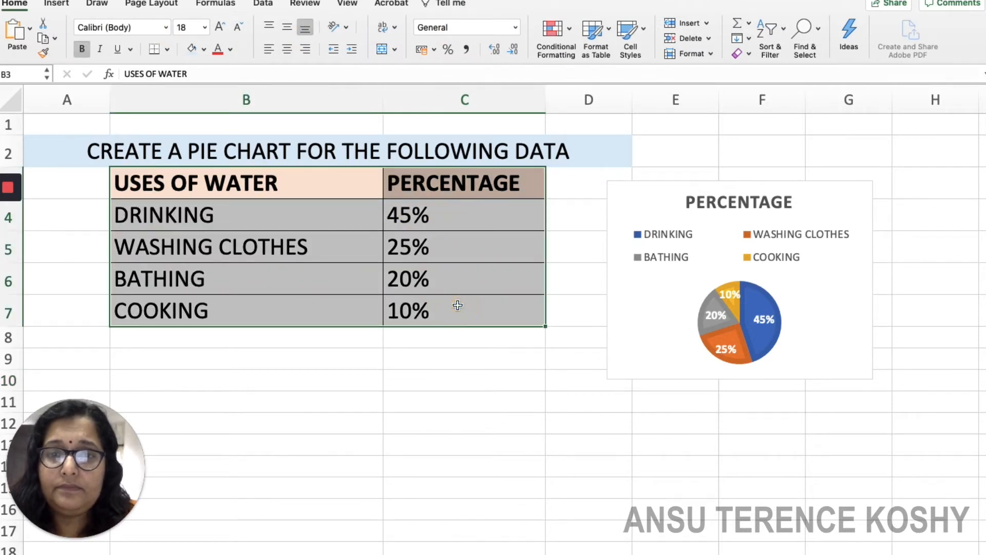
pyautogui.click(59, 4)
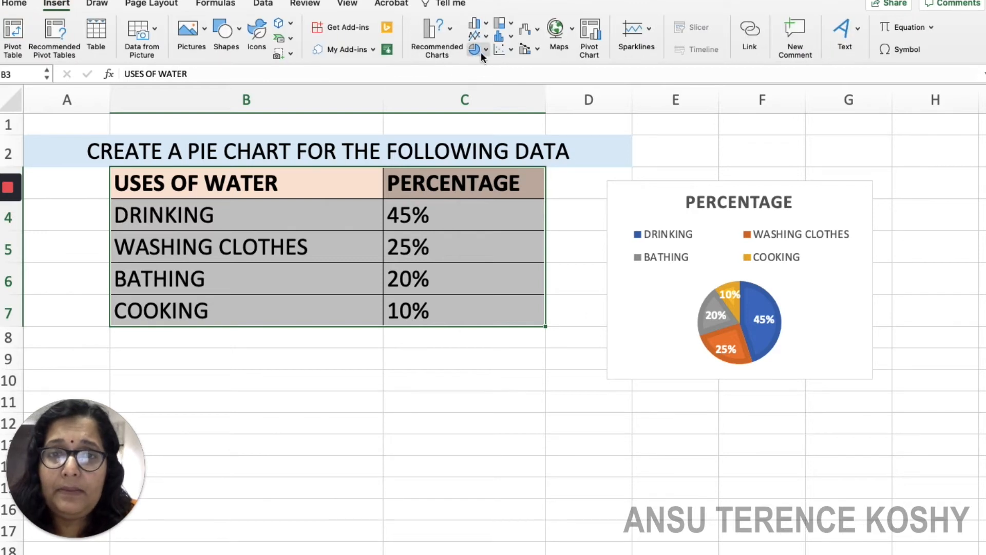
pyautogui.click(481, 52)
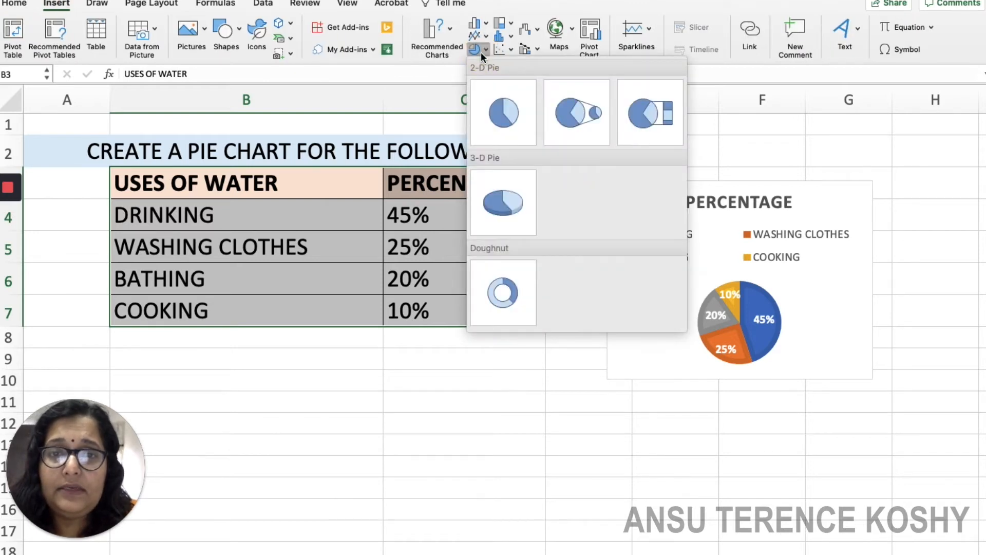
pyautogui.click(500, 192)
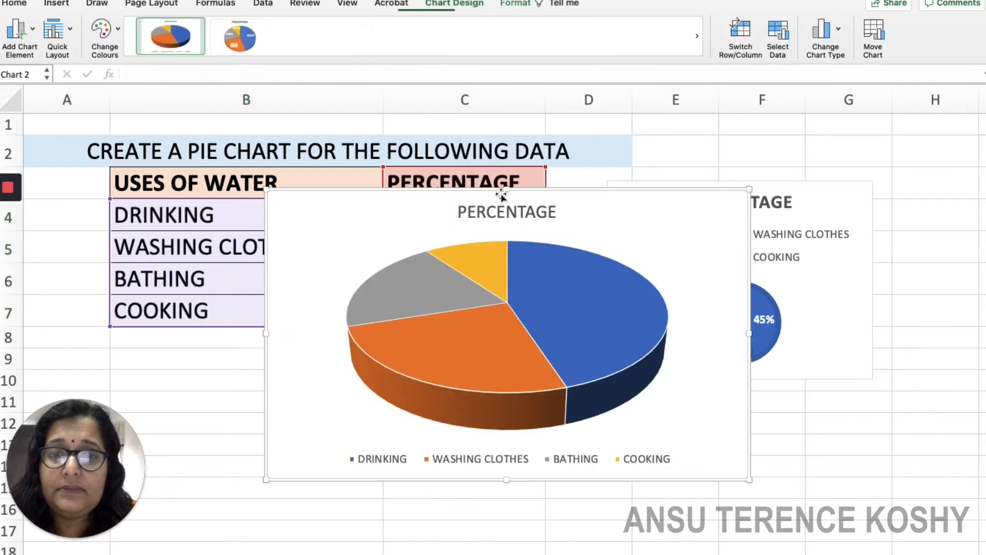
pyautogui.moveTo(266, 188); pyautogui.dragTo(481, 283)
pyautogui.moveTo(559, 286); pyautogui.dragTo(436, 353)
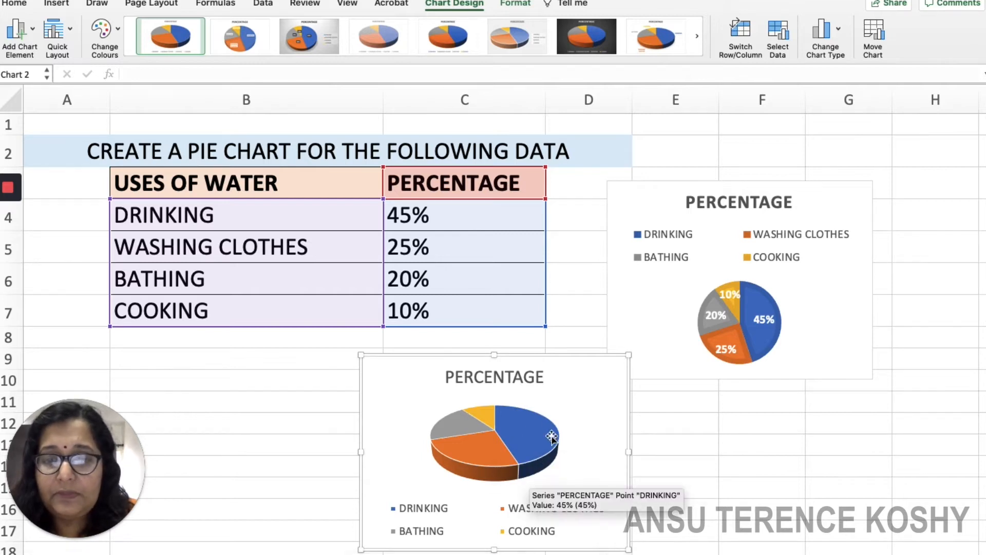
# Give the 3-D pie chart the light style with percentage labels, followed by the dark-background style.
pyautogui.click(412, 58)
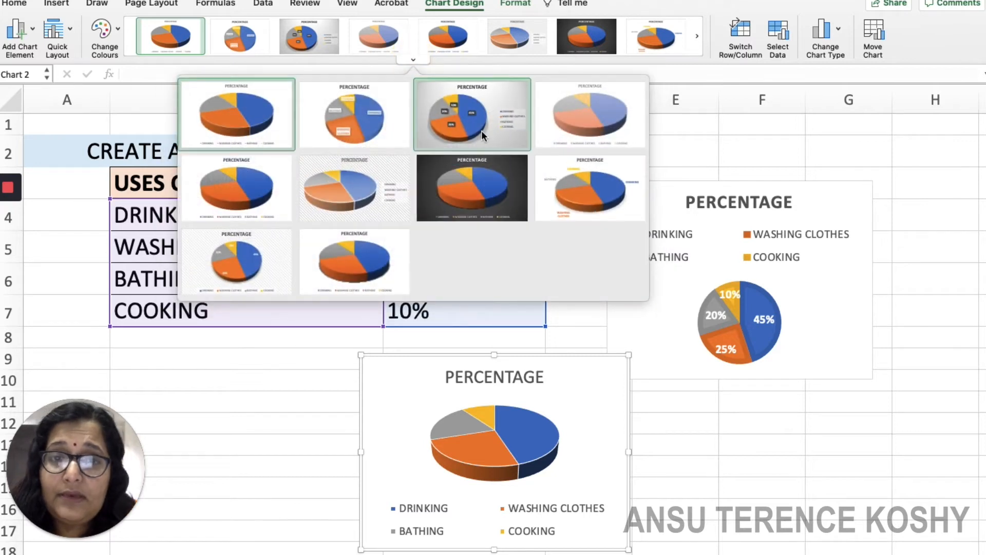
pyautogui.click(227, 258)
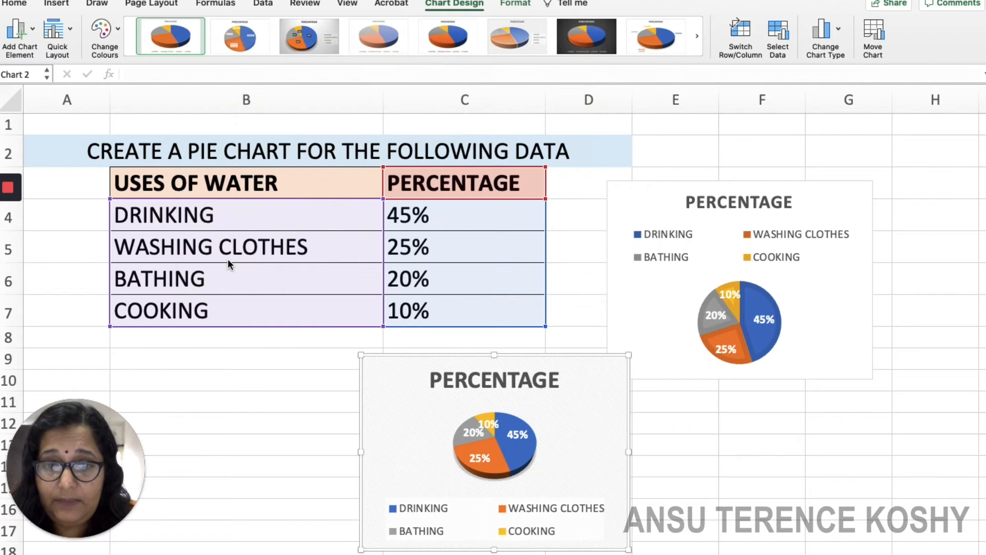
pyautogui.click(597, 43)
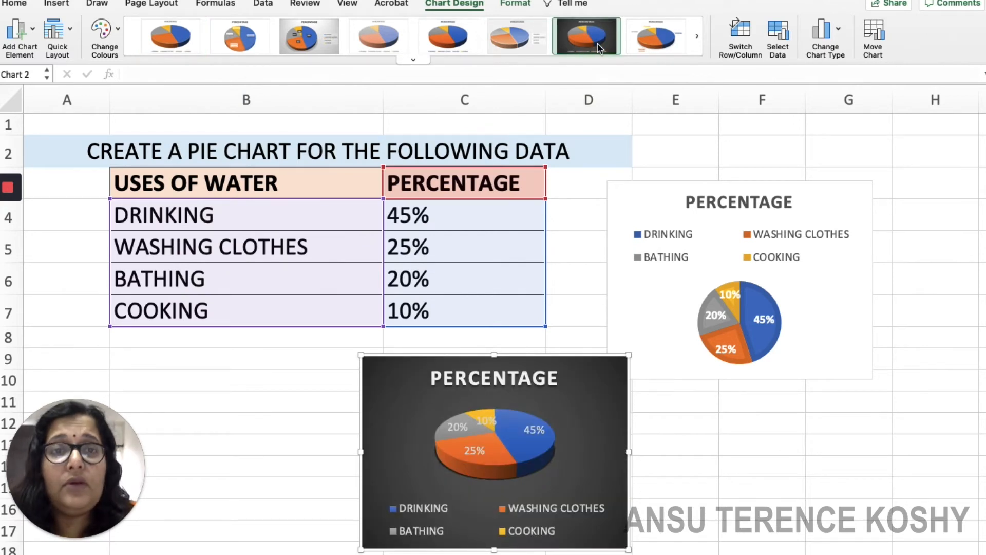
pyautogui.click(409, 60)
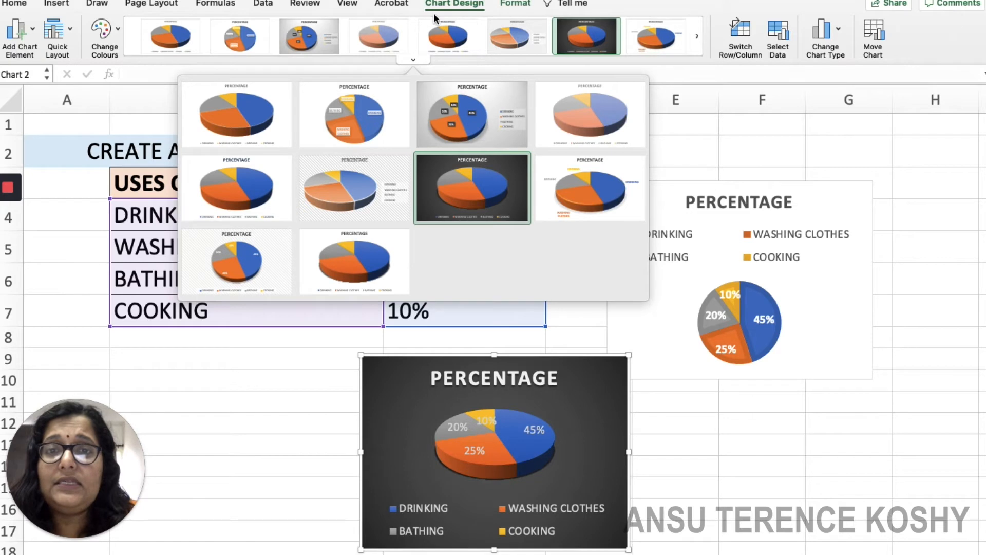
pyautogui.click(524, 7)
pyautogui.click(524, 6)
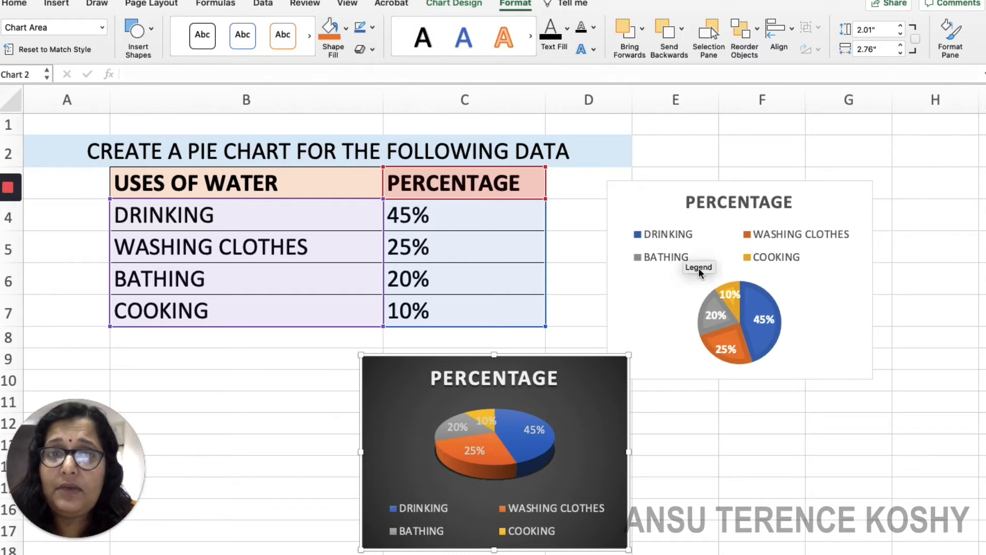
pyautogui.click(699, 426)
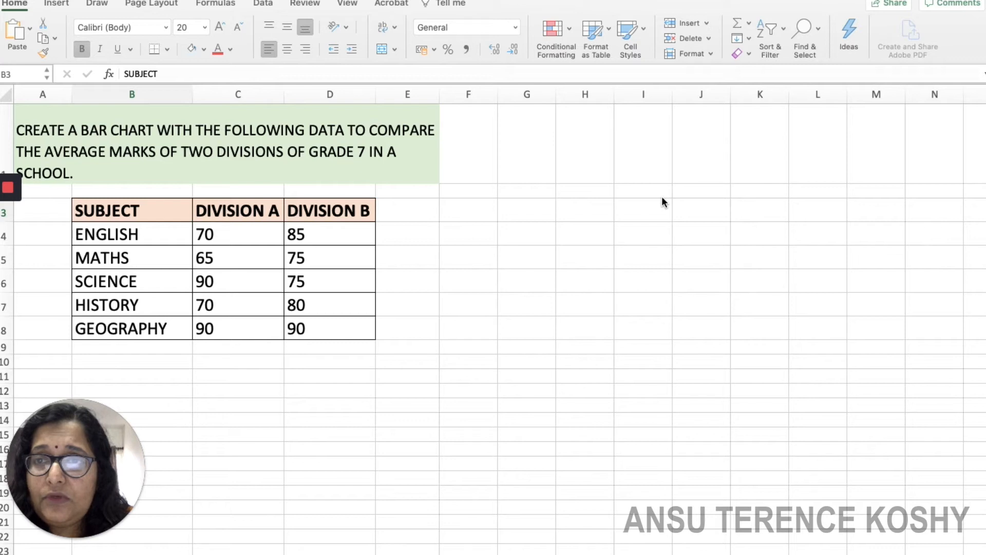
# Insert a 2-D clustered bar chart of the subject marks table (B3:D8) and place it, reduced in size, beside the table.
pyautogui.click(56, 3)
pyautogui.click(92, 208)
pyautogui.moveTo(92, 207); pyautogui.dragTo(314, 328)
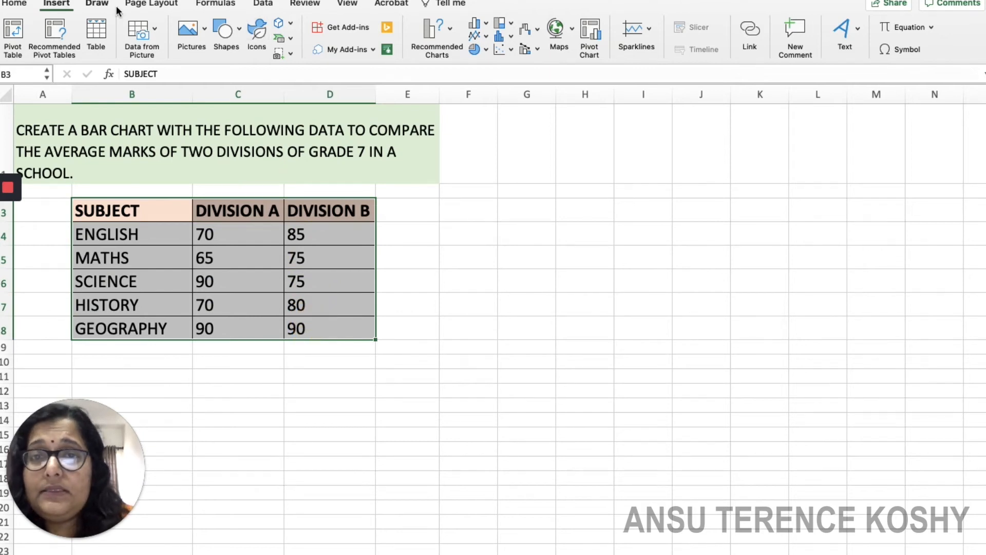
pyautogui.click(485, 27)
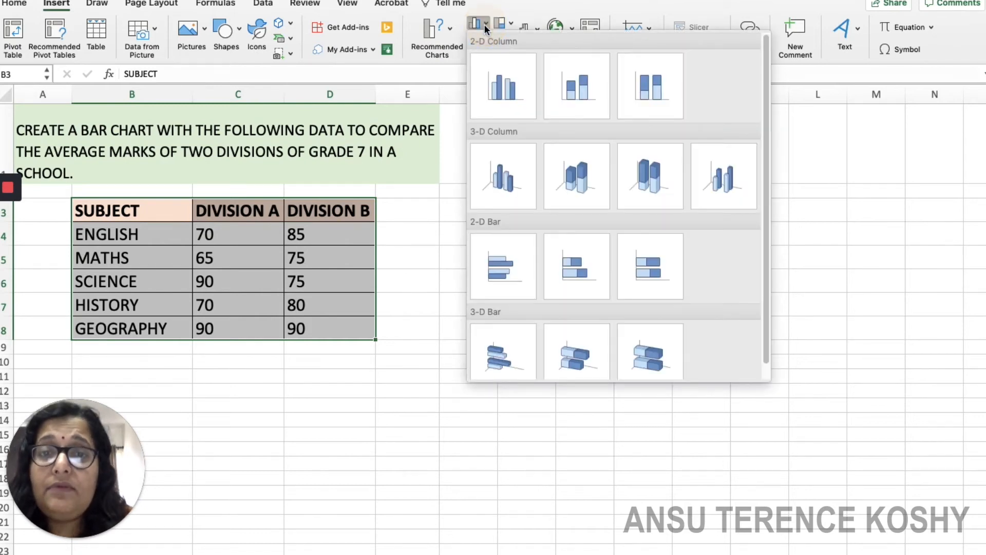
pyautogui.click(506, 273)
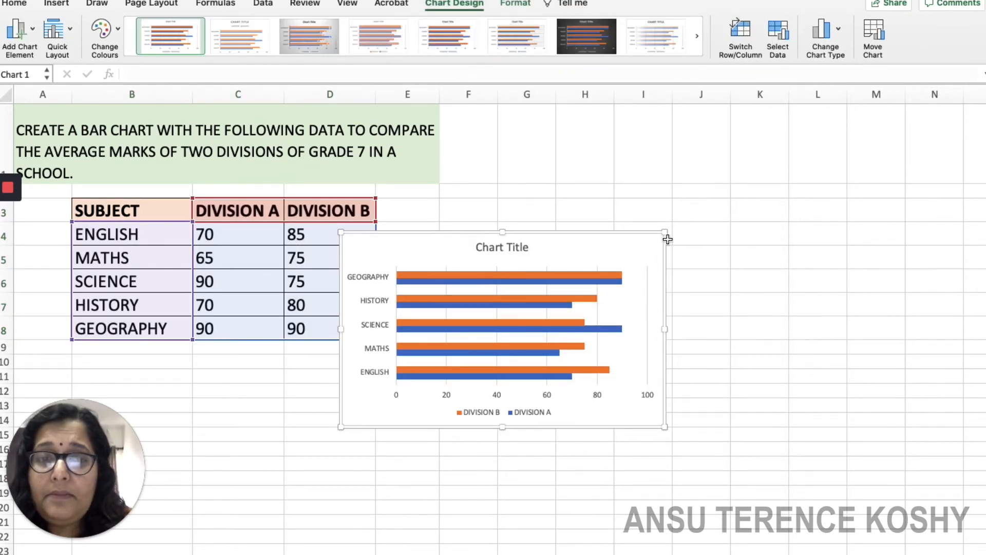
pyautogui.moveTo(666, 233); pyautogui.dragTo(610, 268)
pyautogui.moveTo(537, 271); pyautogui.dragTo(641, 128)
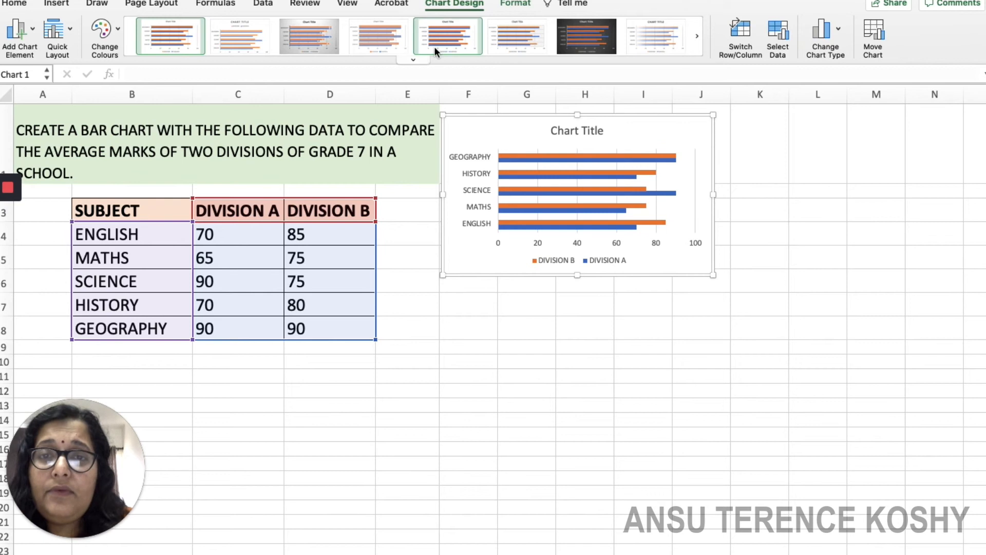
# Apply the dark-background chart style from the second row of styles to the clustered bar chart.
pyautogui.click(413, 60)
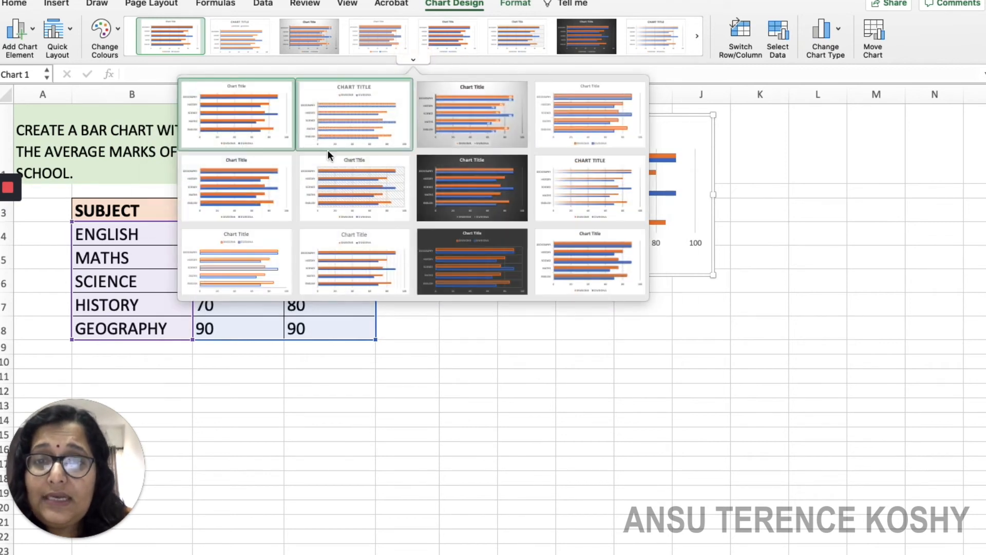
pyautogui.click(442, 195)
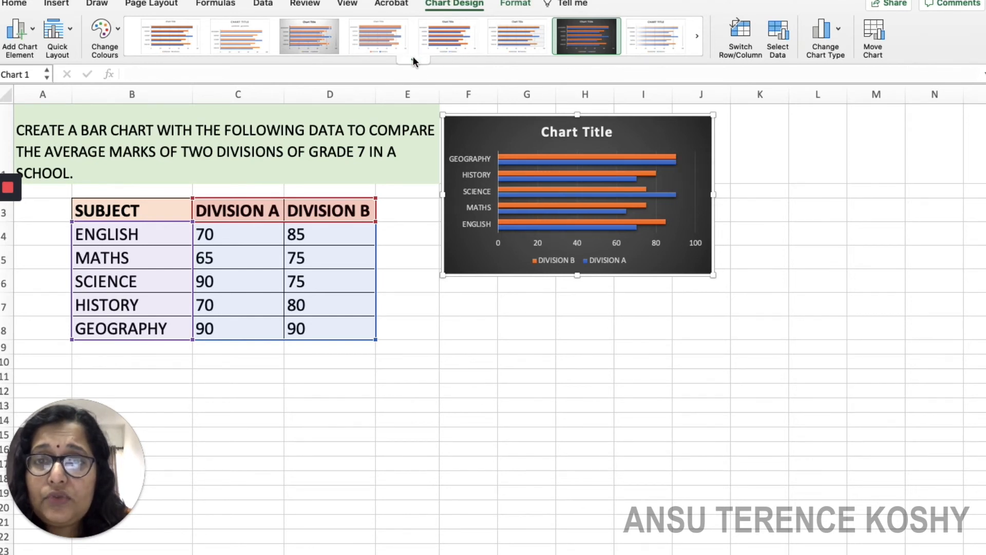
pyautogui.click(414, 60)
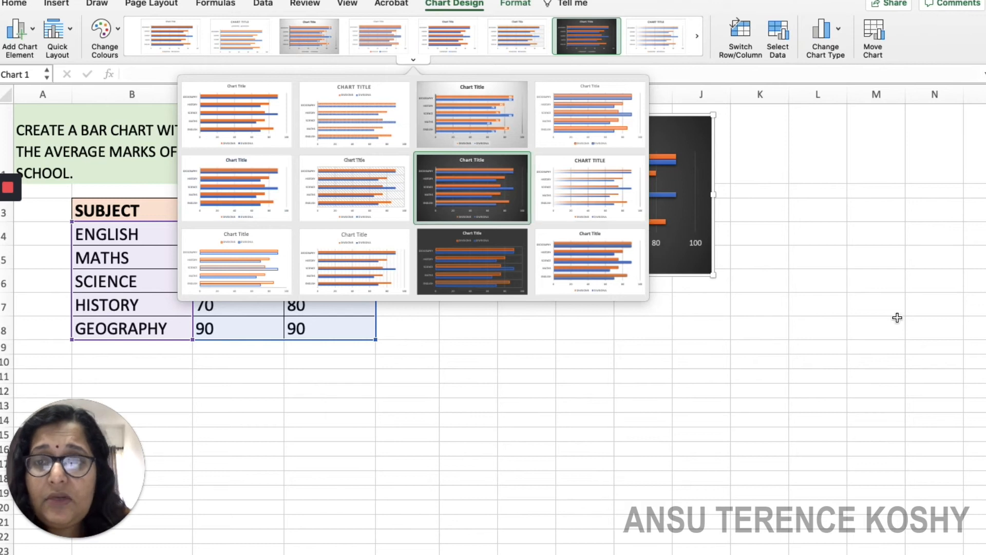
pyautogui.click(772, 352)
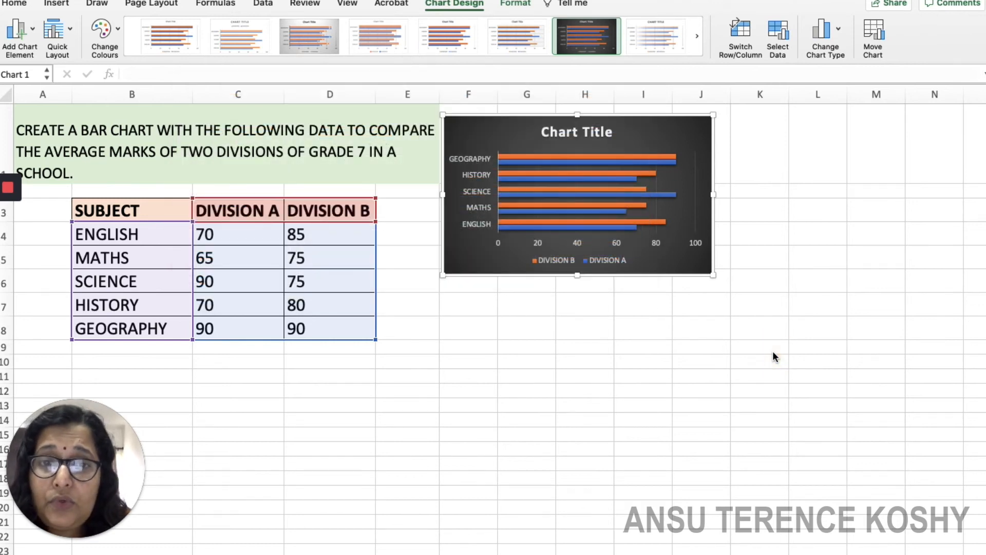
# Change the dark bar chart to a 2-D stacked bar chart.
pyautogui.click(56, 4)
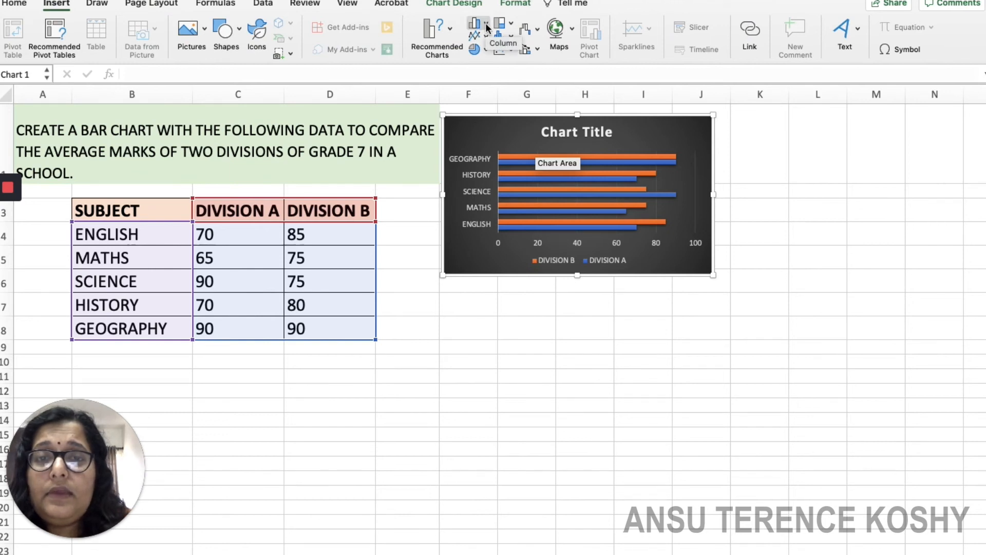
pyautogui.click(487, 27)
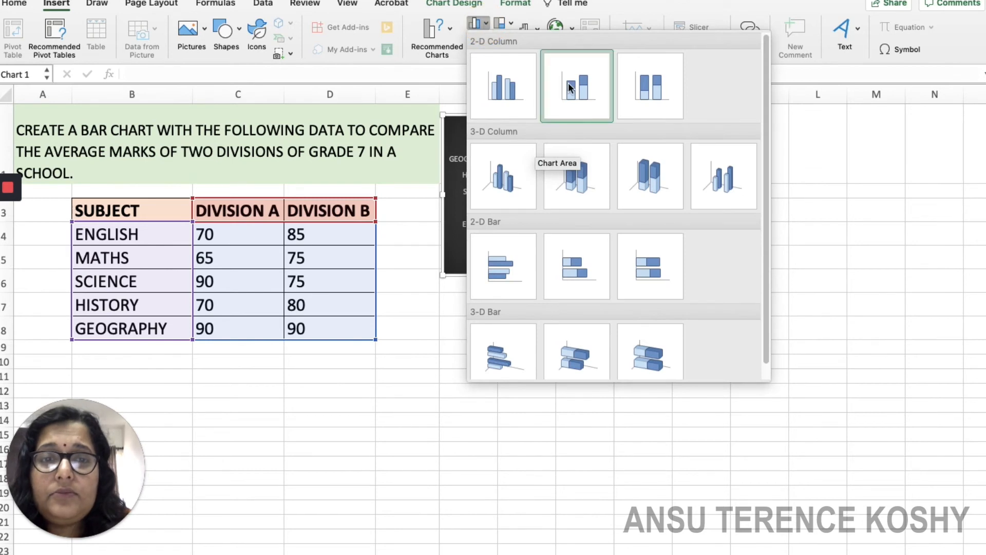
pyautogui.click(576, 272)
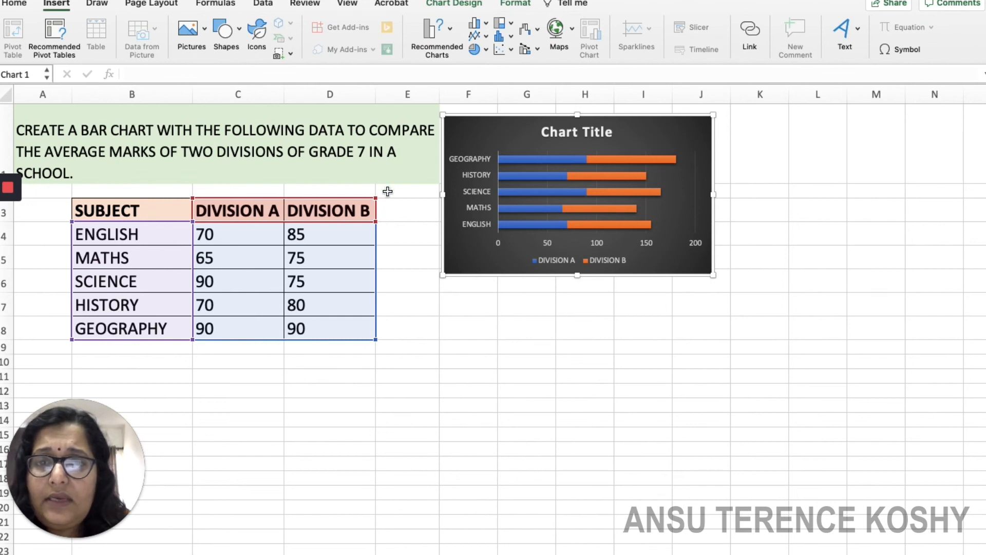
# Insert a 3-D clustered bar chart of the marks table (B3:D8) and apply the white style with gradient-faded bars.
pyautogui.click(438, 326)
pyautogui.click(85, 210)
pyautogui.moveTo(128, 209); pyautogui.dragTo(320, 327)
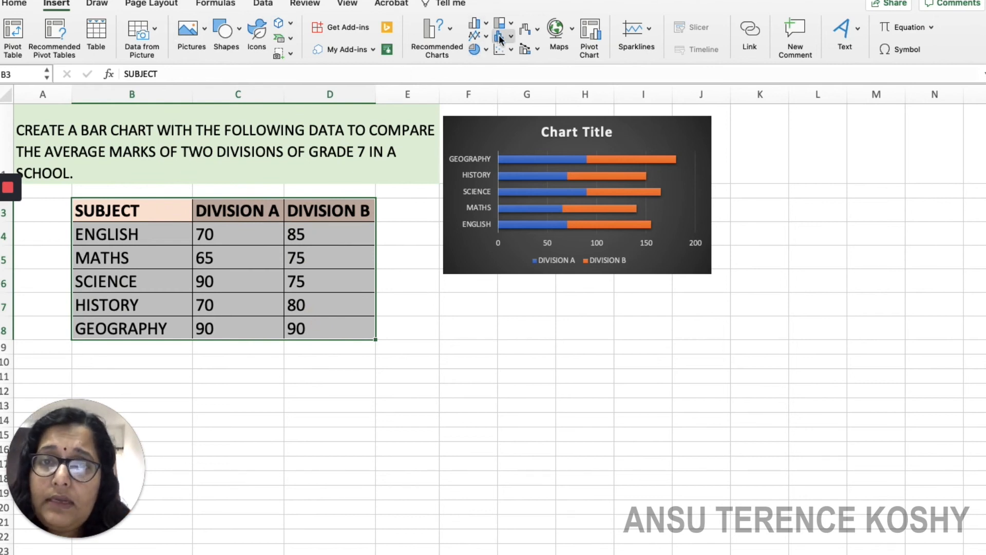
pyautogui.click(485, 26)
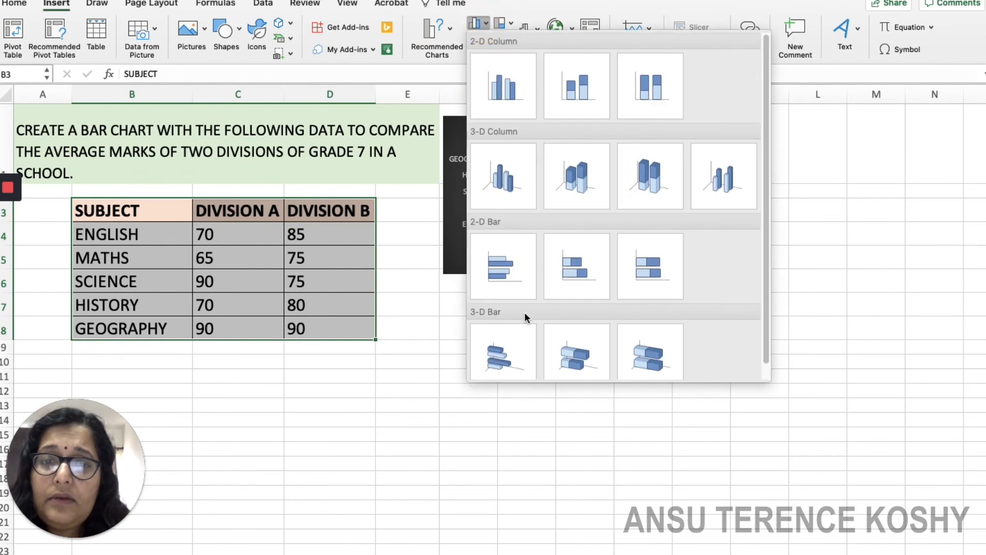
pyautogui.click(517, 347)
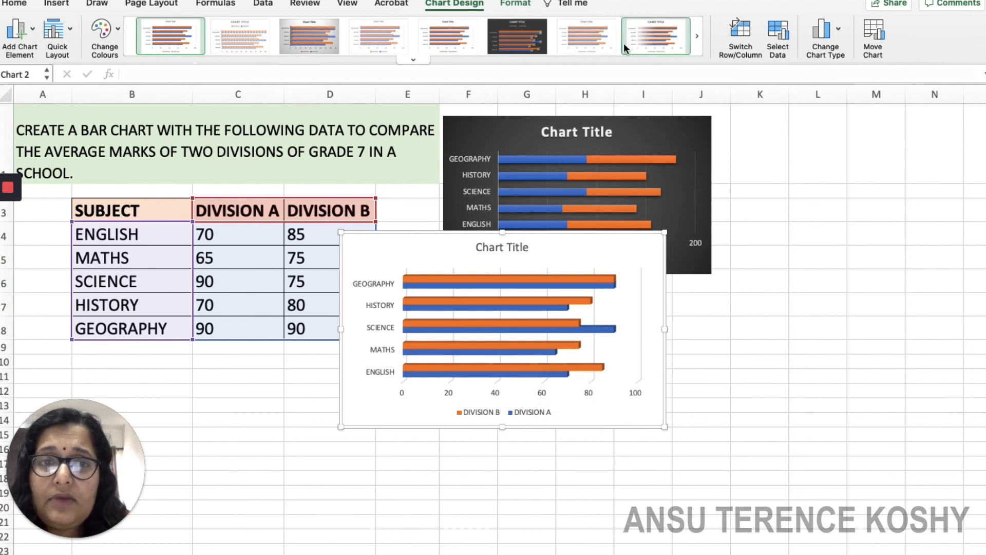
pyautogui.click(645, 43)
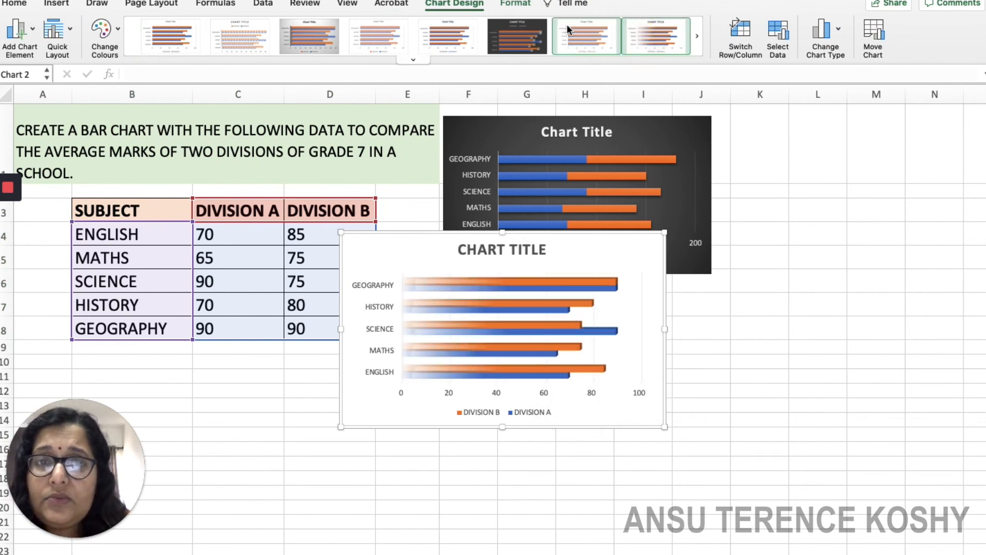
# Try the translucent outlined-bar style on the 3-D clustered bar chart, and settle on the first white style with solid bars.
pyautogui.click(586, 34)
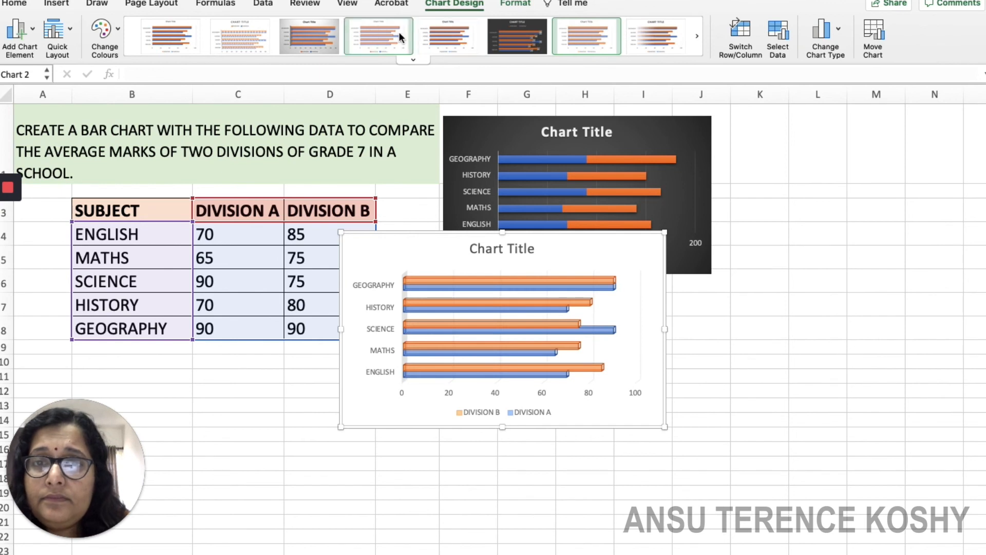
pyautogui.click(172, 37)
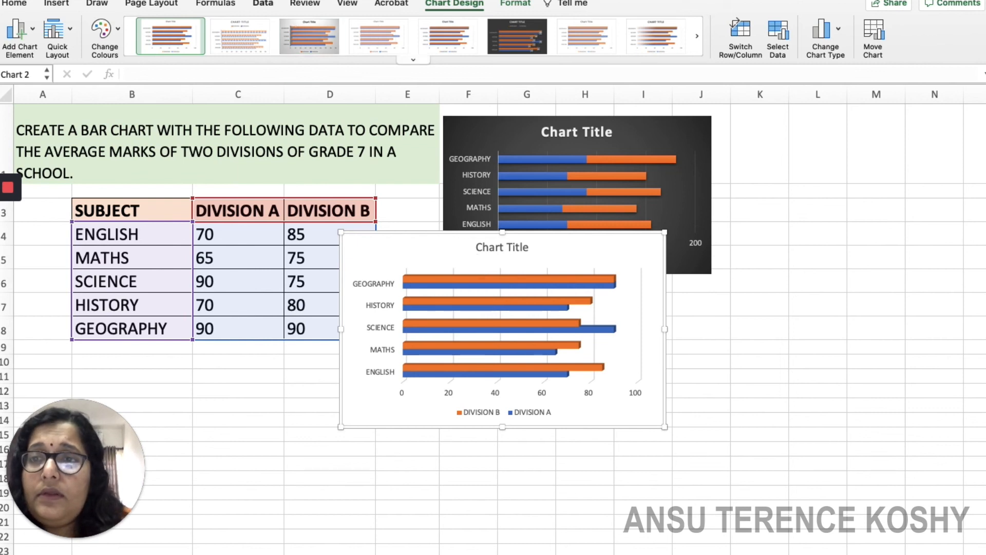
# Change the white 3-D clustered bar chart to a 3-D stacked bar chart and move it below the marks table, clear of the dark chart.
pyautogui.click(52, 7)
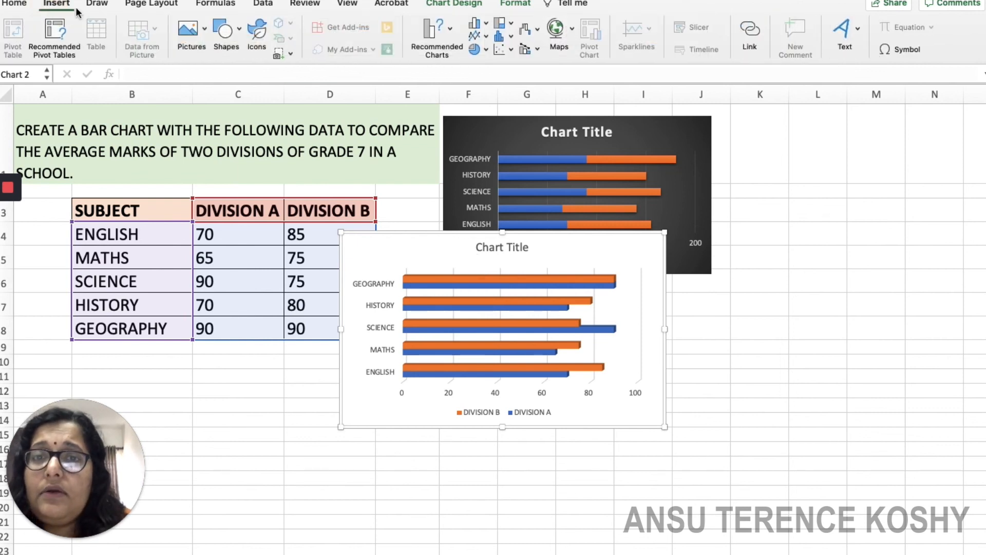
pyautogui.click(485, 23)
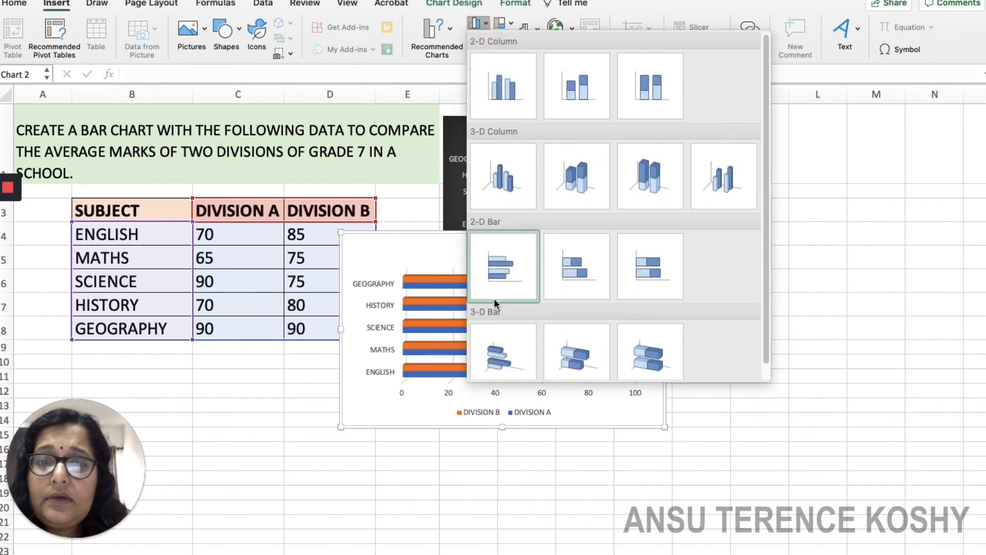
pyautogui.click(586, 363)
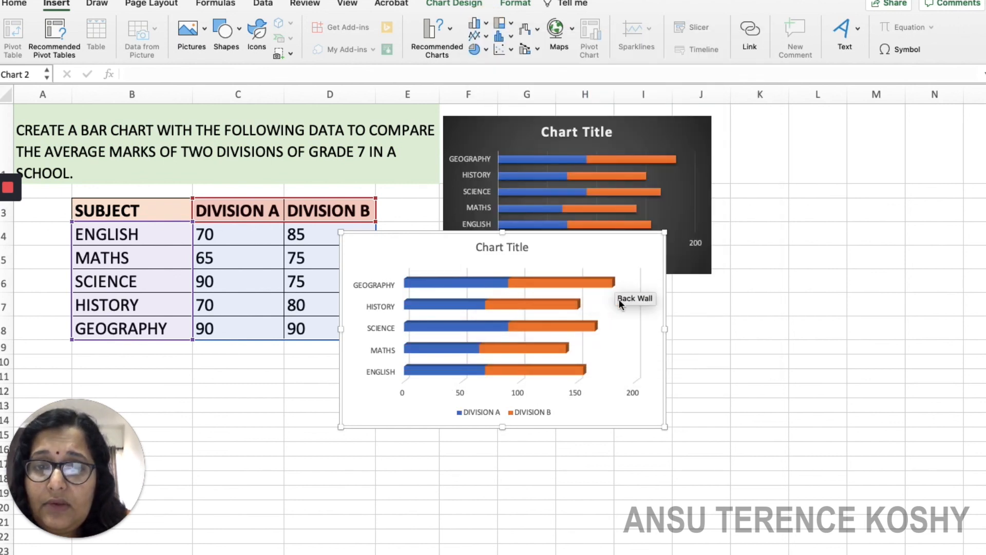
pyautogui.moveTo(451, 247); pyautogui.dragTo(437, 372)
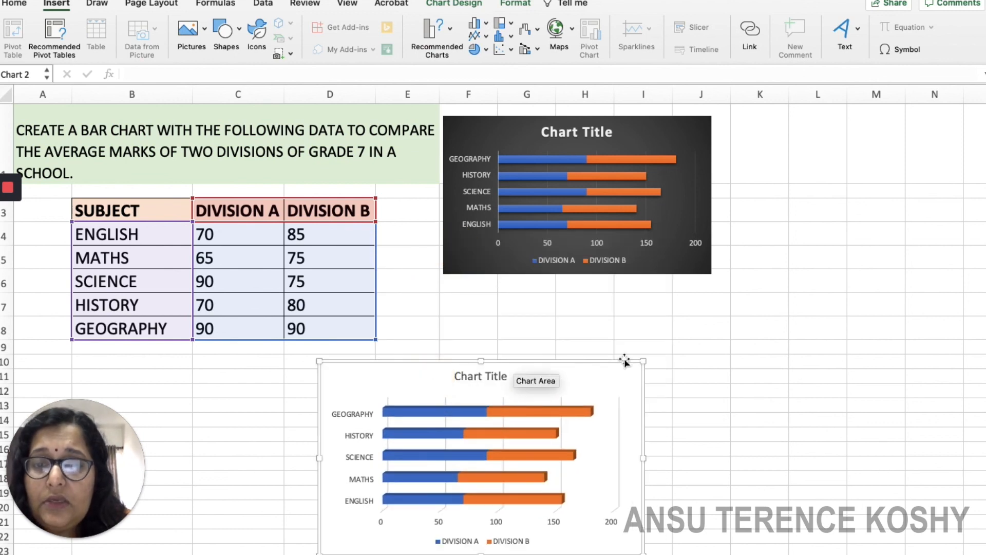